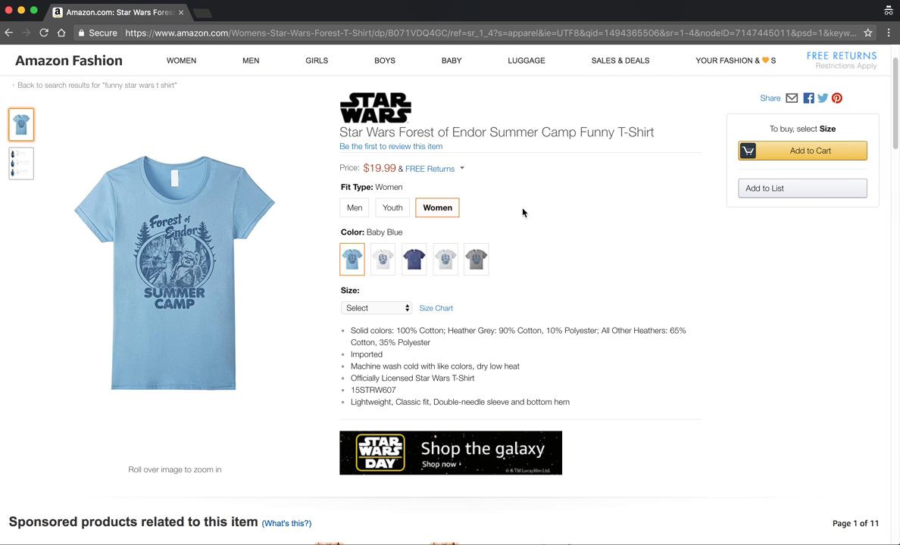
# - Compare the Men, Youth and Women fit types, then settle on the Men's fit
pyautogui.click(354, 207)
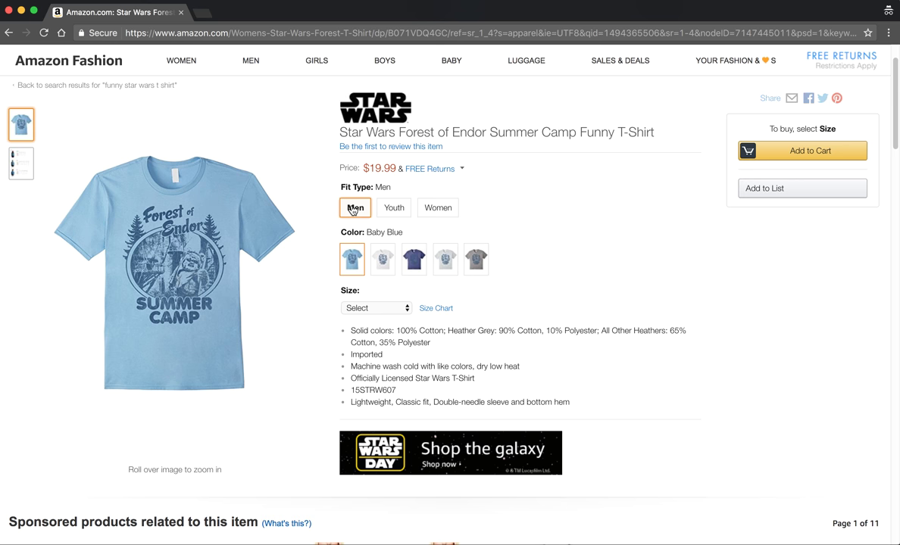
pyautogui.click(393, 209)
pyautogui.click(448, 215)
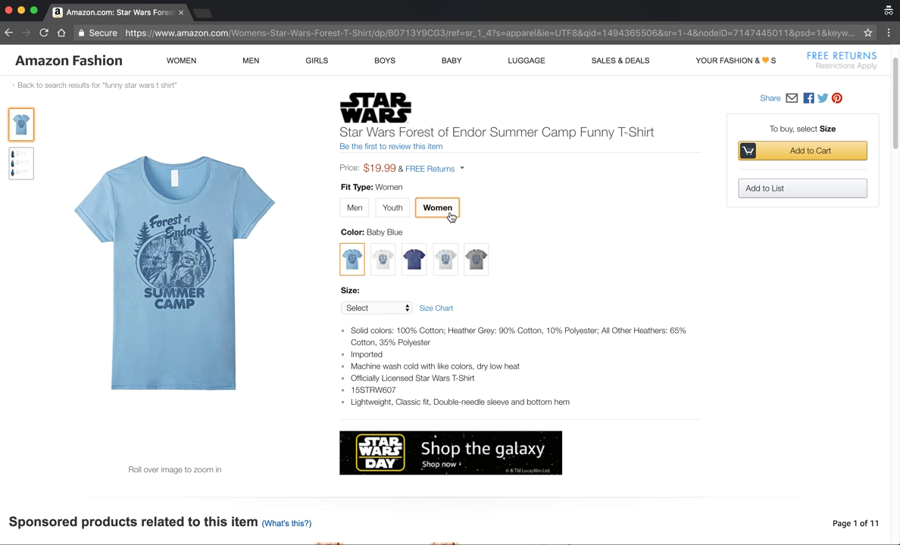
pyautogui.click(360, 207)
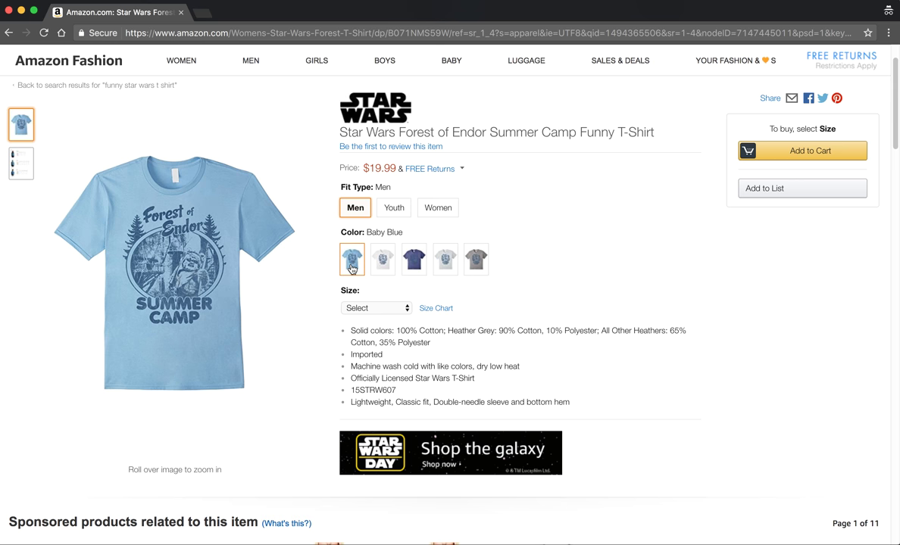
# - Preview the White, Heather Blue, Heather Grey and Slate colours, then choose Baby Blue
pyautogui.click(381, 267)
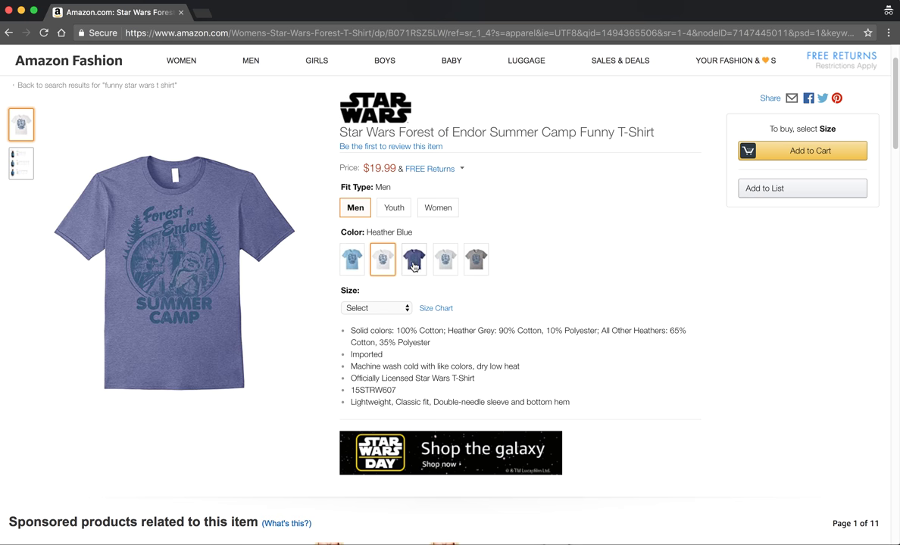
pyautogui.click(415, 265)
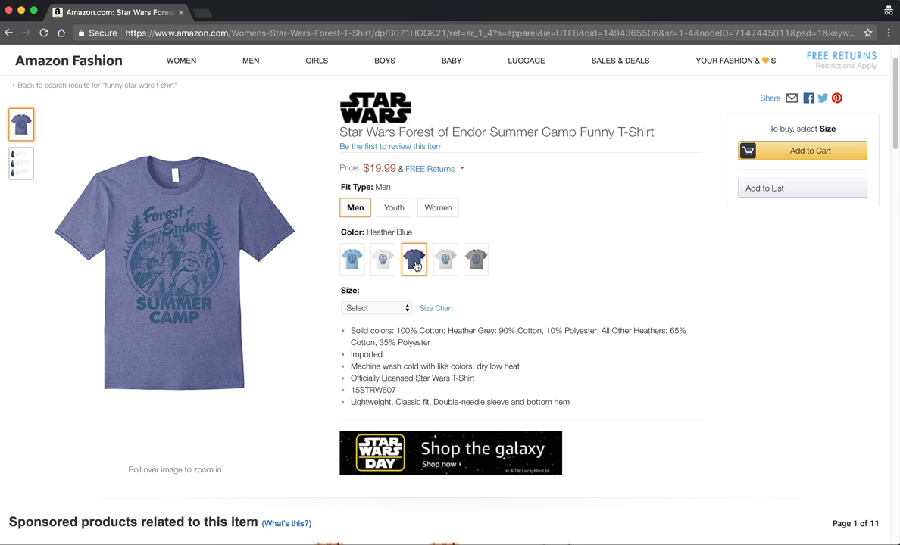
pyautogui.click(449, 263)
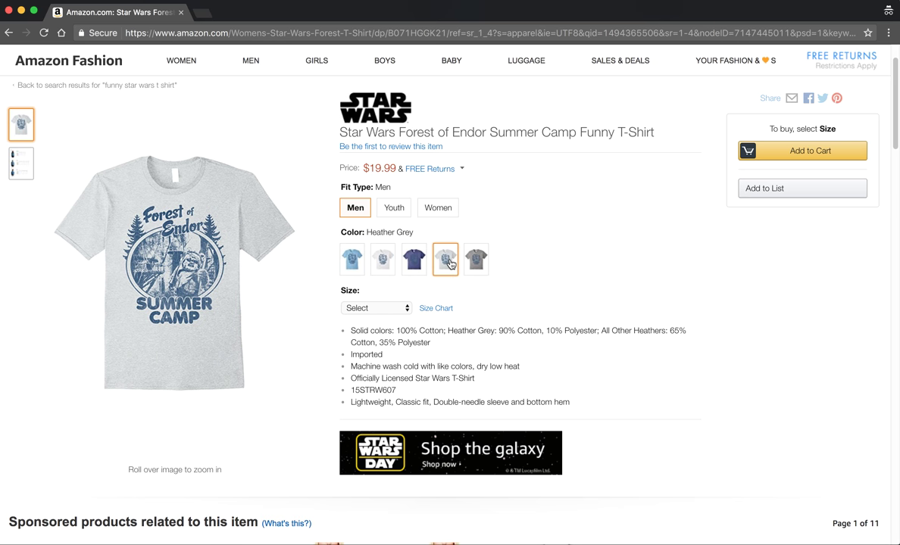
pyautogui.click(470, 264)
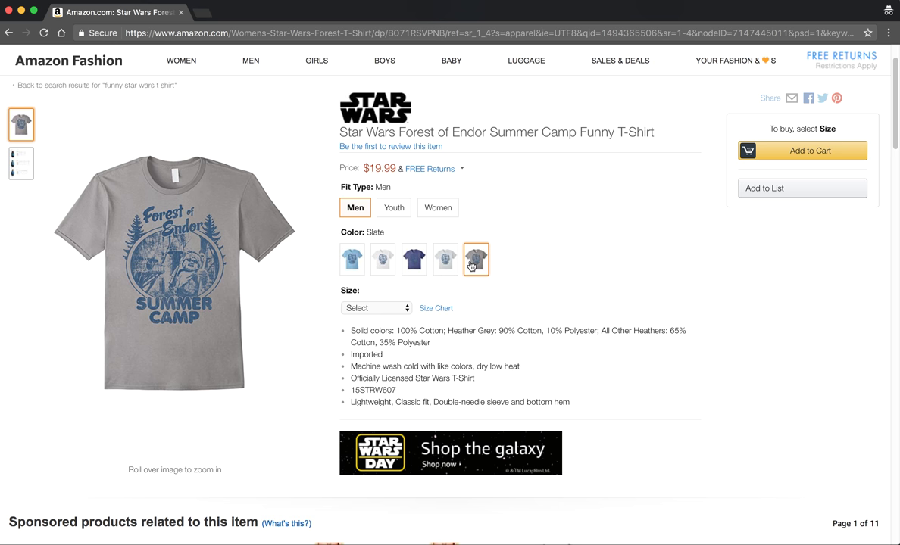
pyautogui.click(352, 260)
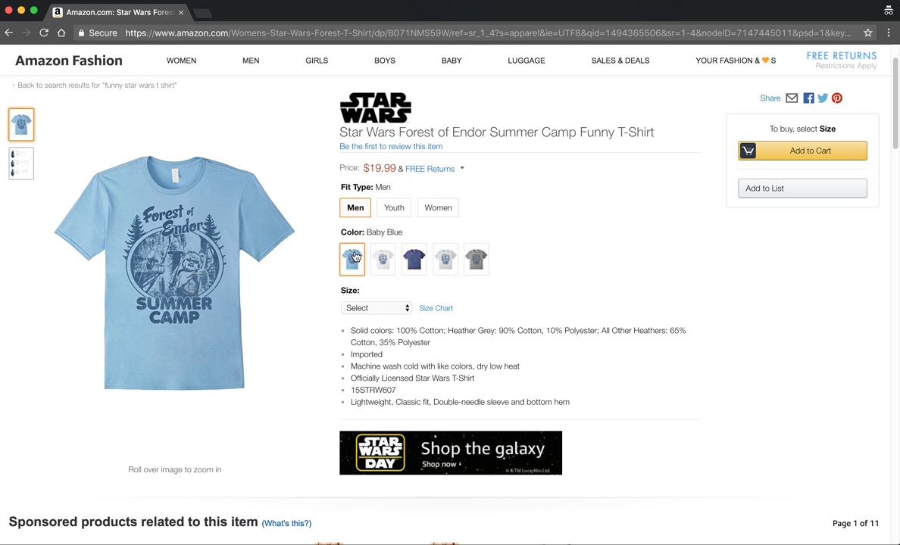
pyautogui.click(407, 309)
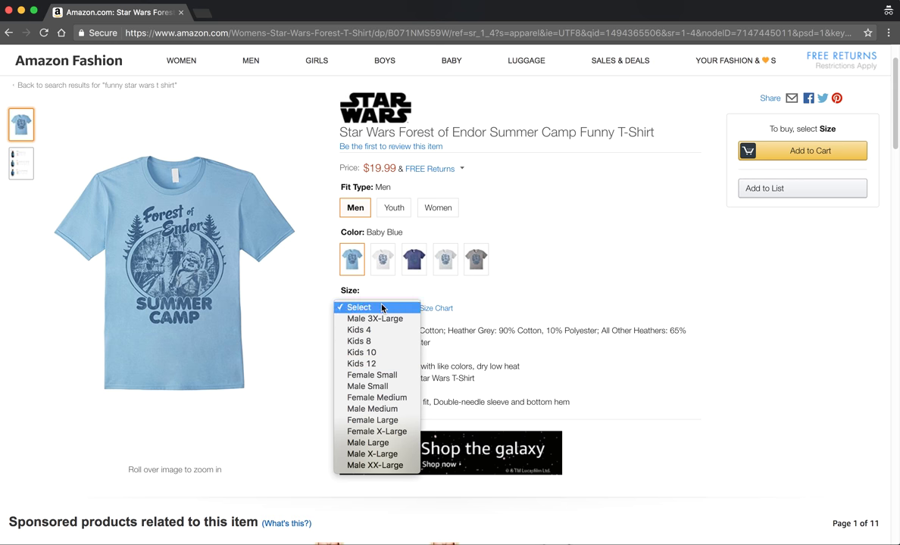
# - Choose size Male X-Large and add the Baby Blue Endor shirt to the cart
pyautogui.click(405, 457)
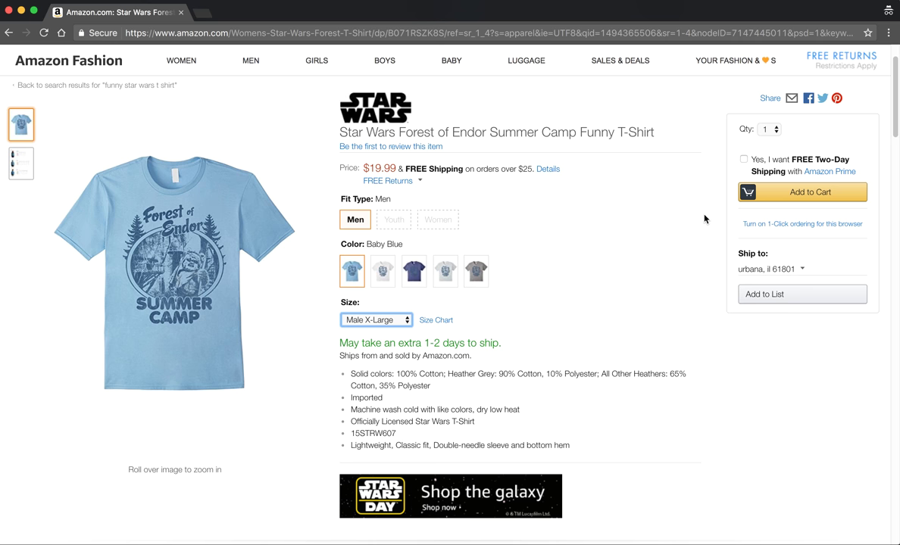
pyautogui.click(854, 196)
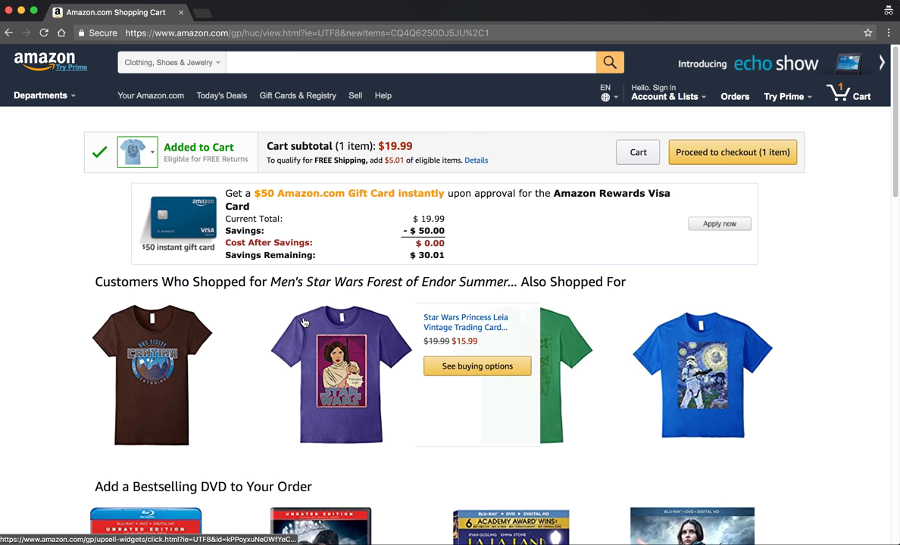
# - Proceed to checkout with the one-item cart at a $19.99 subtotal
pyautogui.click(333, 63)
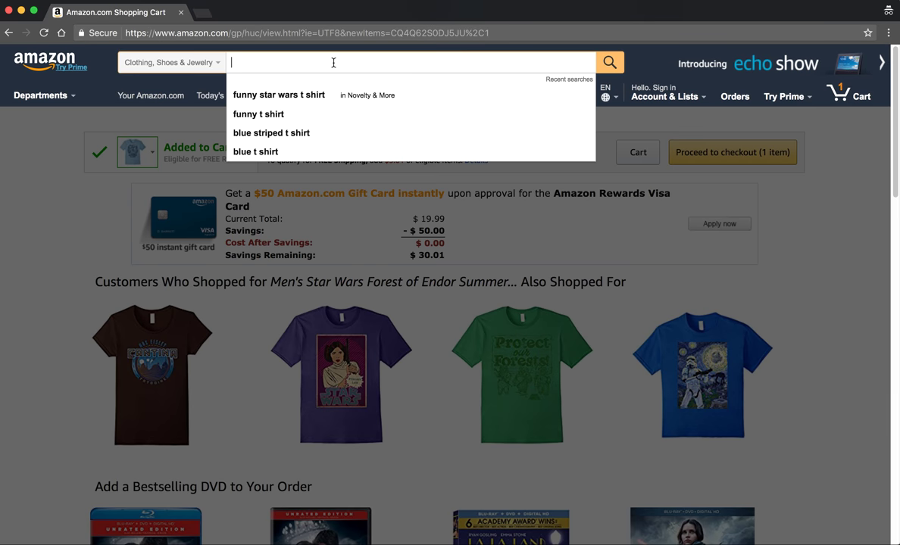
pyautogui.click(748, 220)
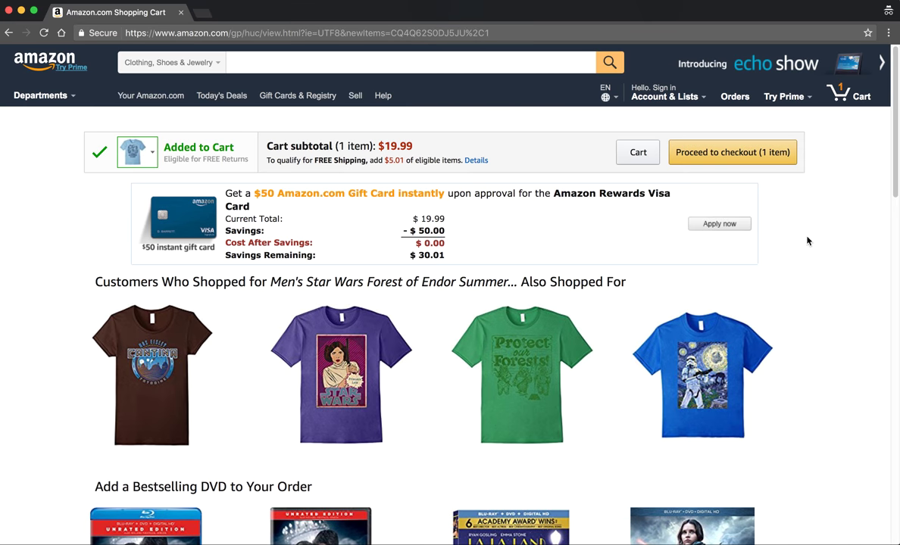
pyautogui.click(722, 150)
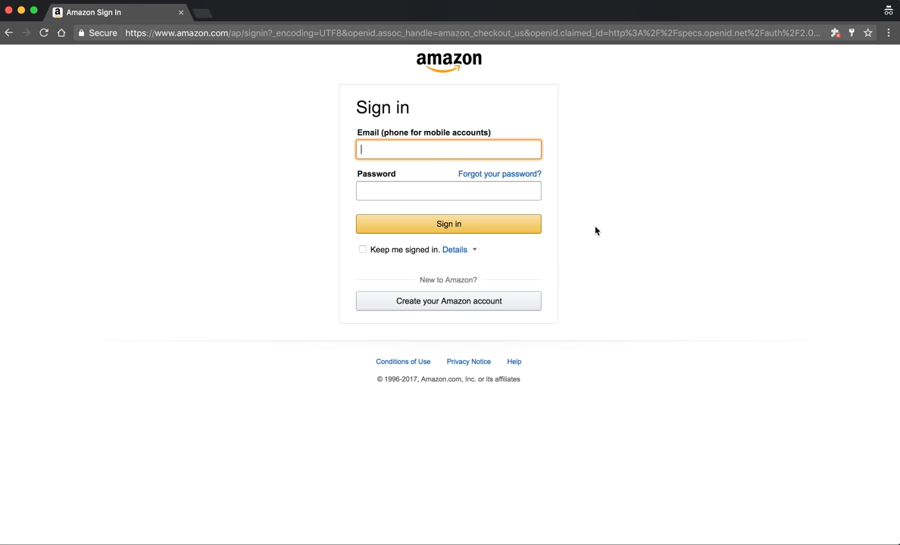
# - Sign in with the saved email and password to reach the $21.79 checkout page
pyautogui.click(524, 305)
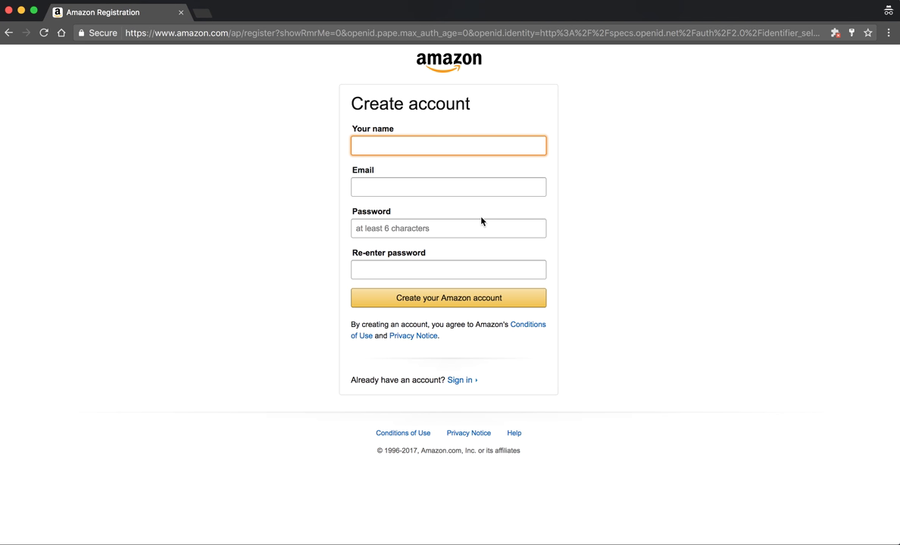
pyautogui.click(461, 381)
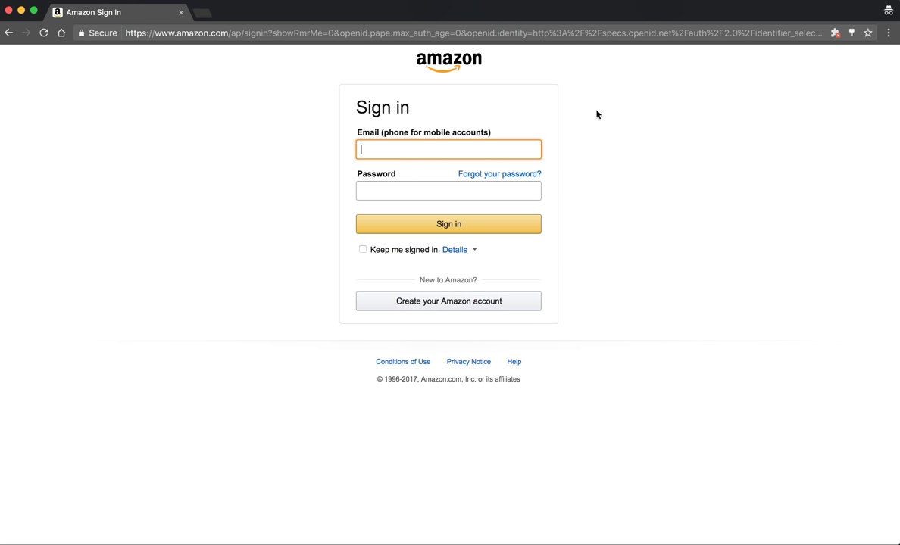
pyautogui.write('r')
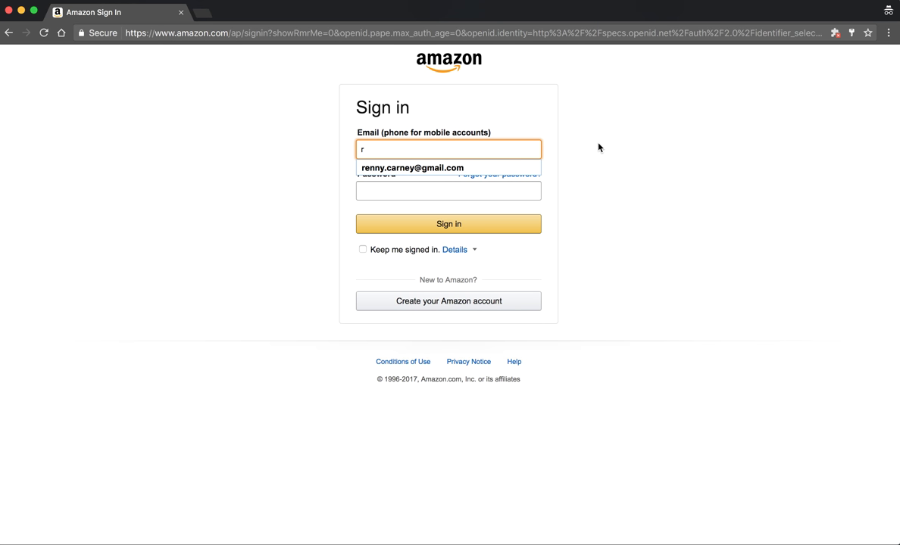
pyautogui.click(523, 168)
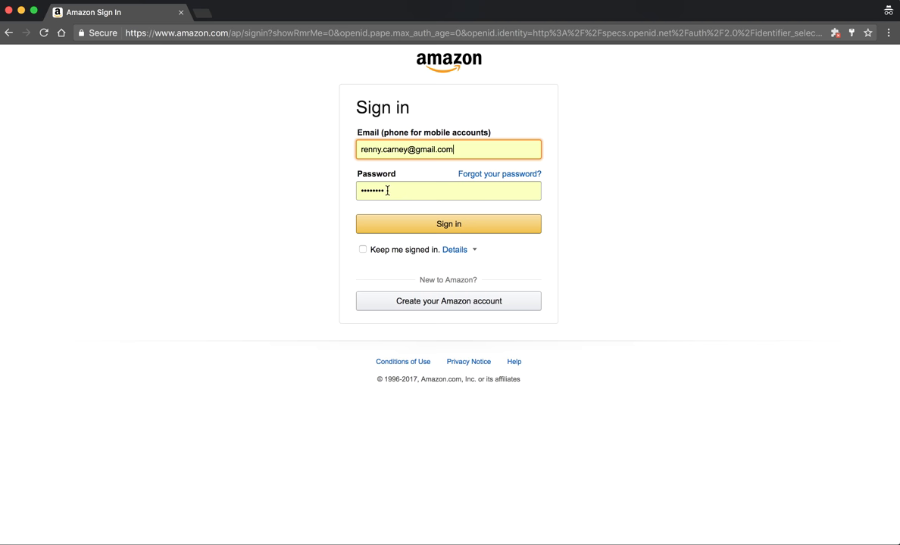
pyautogui.click(497, 229)
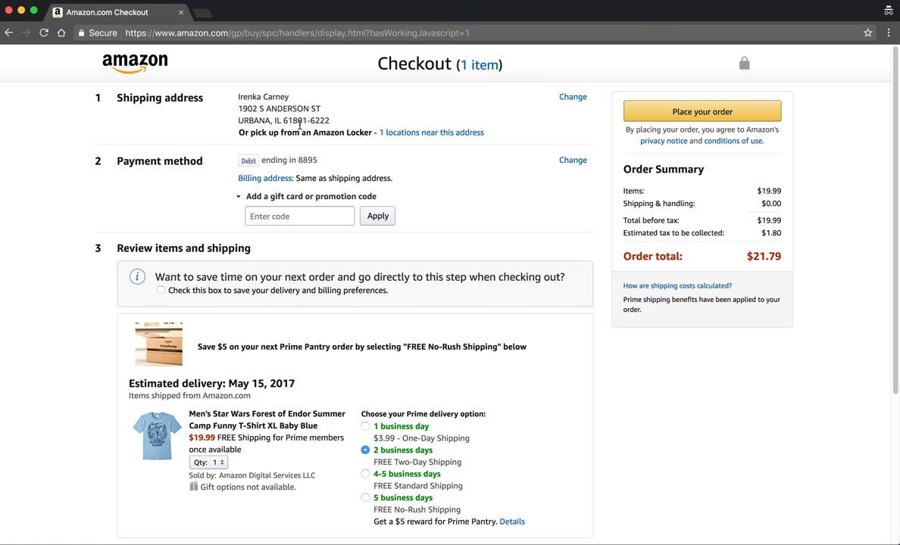
pyautogui.click(571, 97)
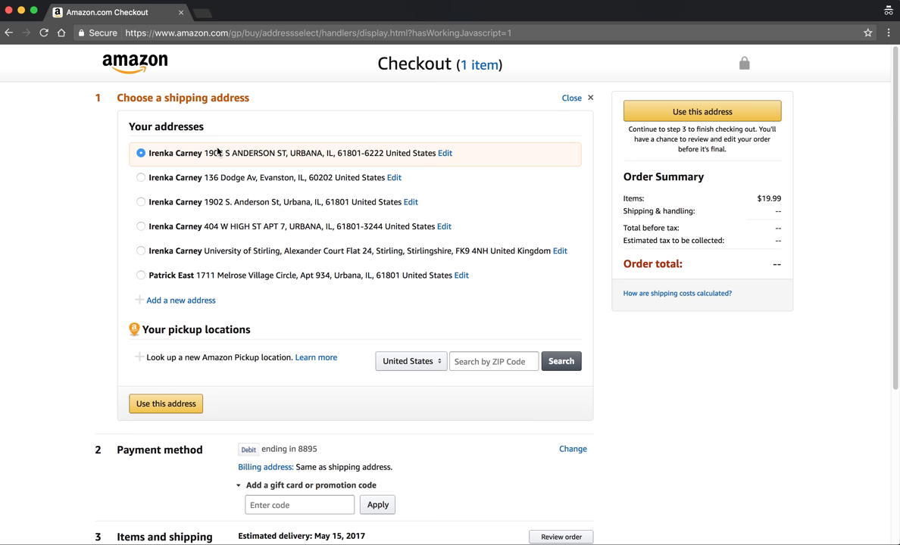
pyautogui.click(204, 303)
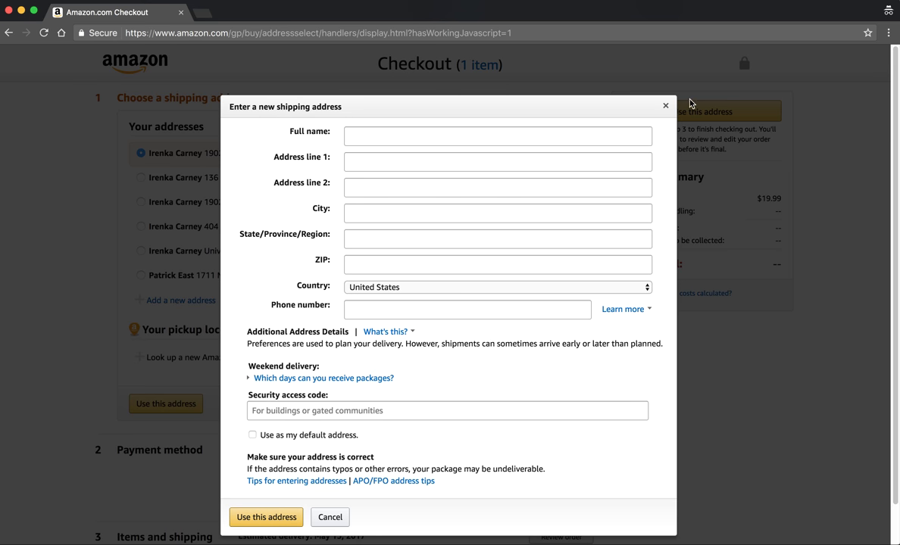
pyautogui.click(665, 106)
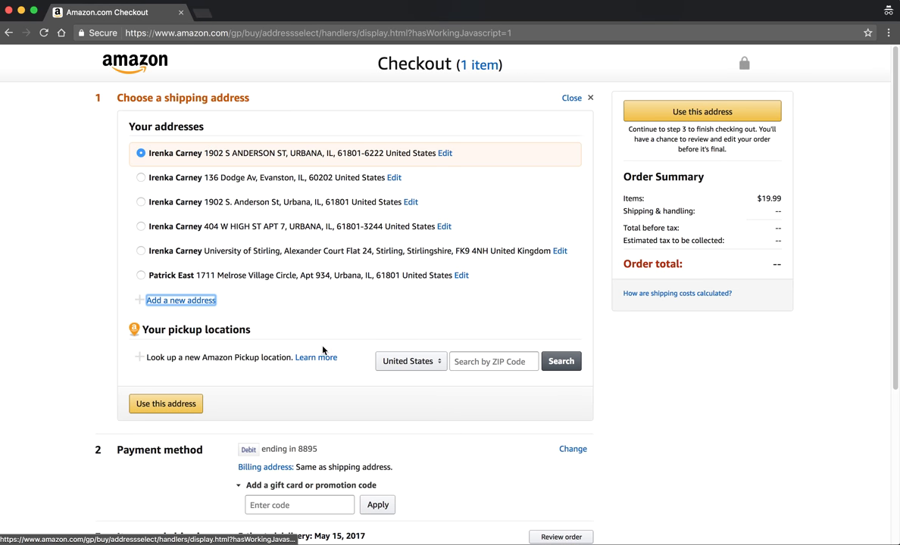
pyautogui.click(191, 409)
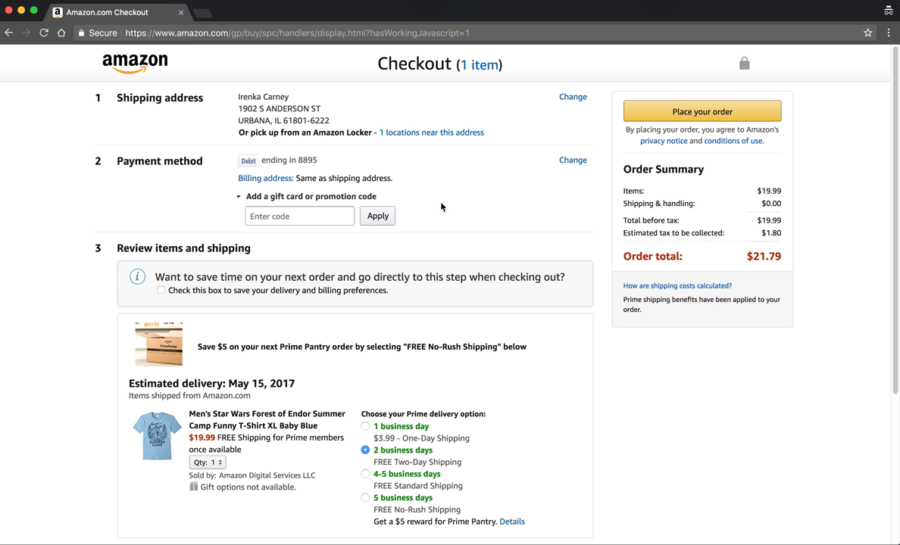
pyautogui.click(575, 163)
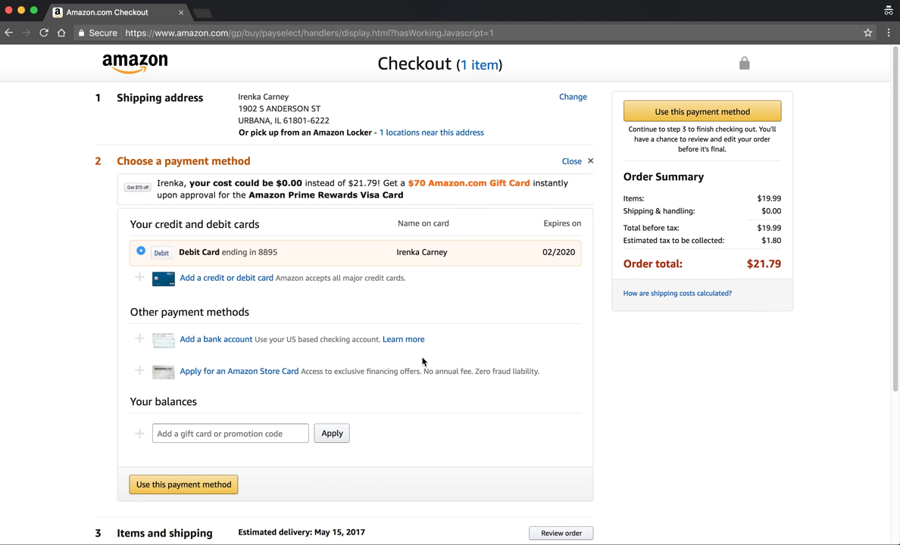
pyautogui.scroll(-1, 484, 413)
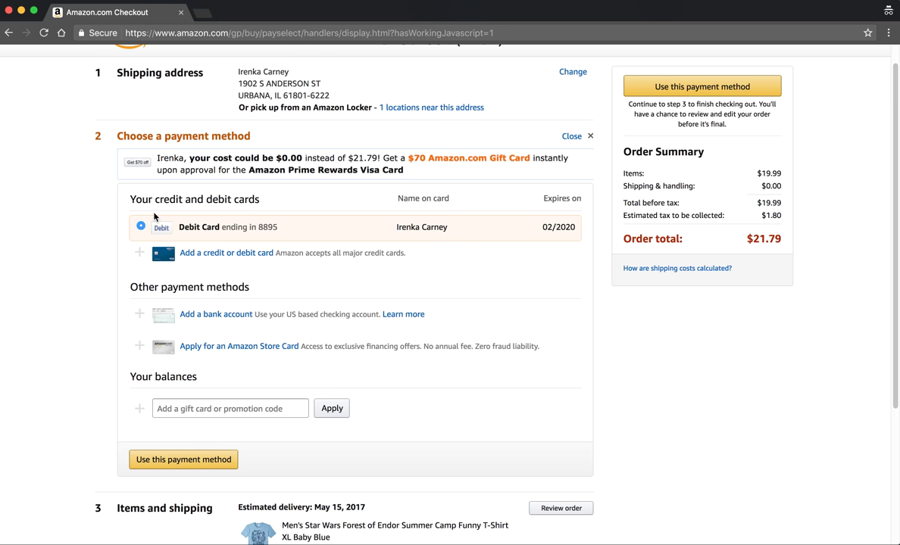
pyautogui.click(224, 258)
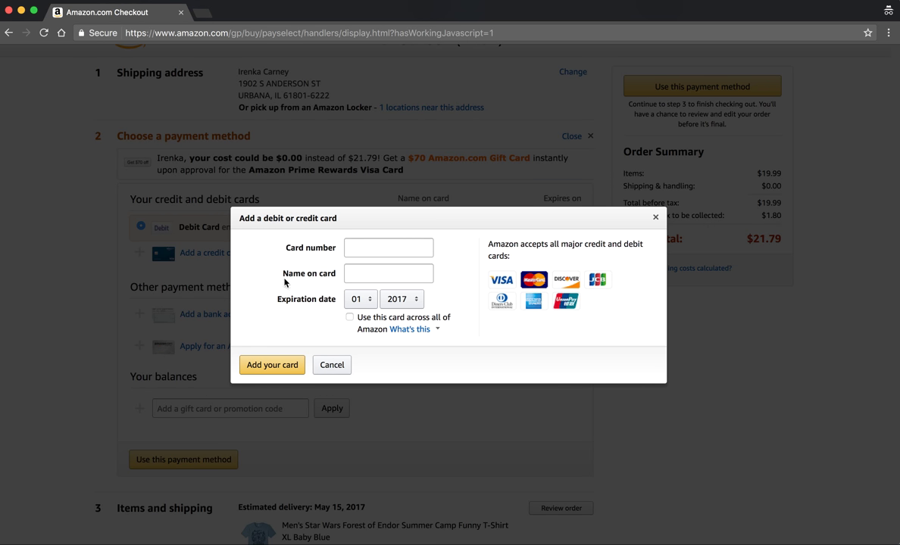
pyautogui.click(655, 219)
pyautogui.scroll(-1, 72, 314)
pyautogui.scroll(-1, 70, 321)
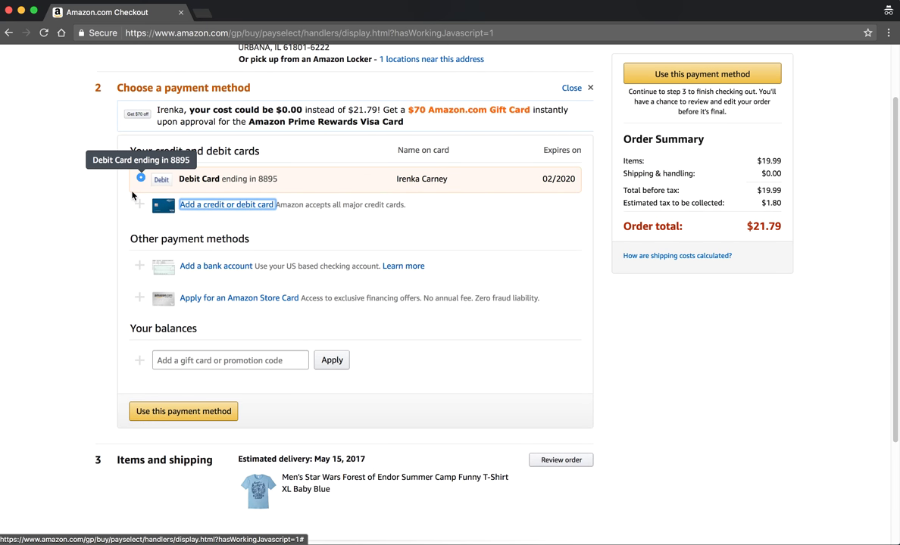
pyautogui.click(205, 419)
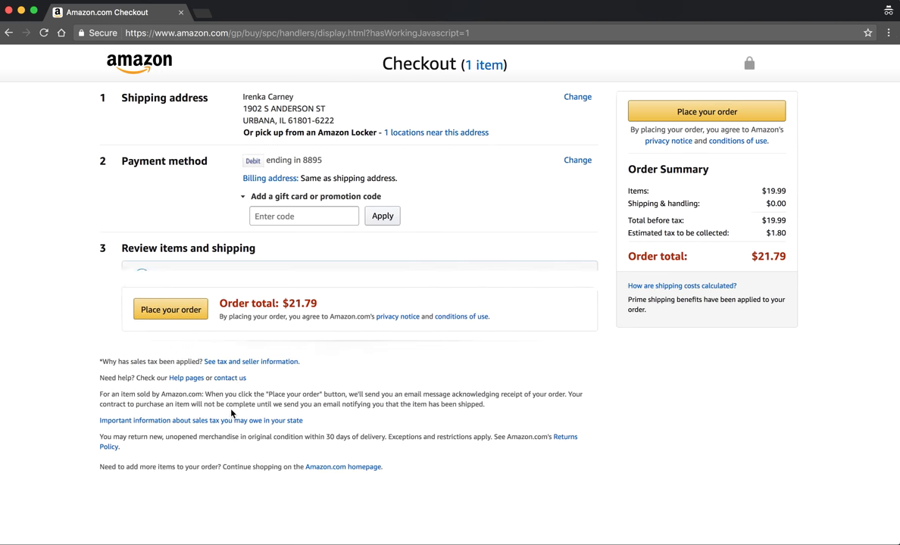
pyautogui.scroll(-2, 1, 421)
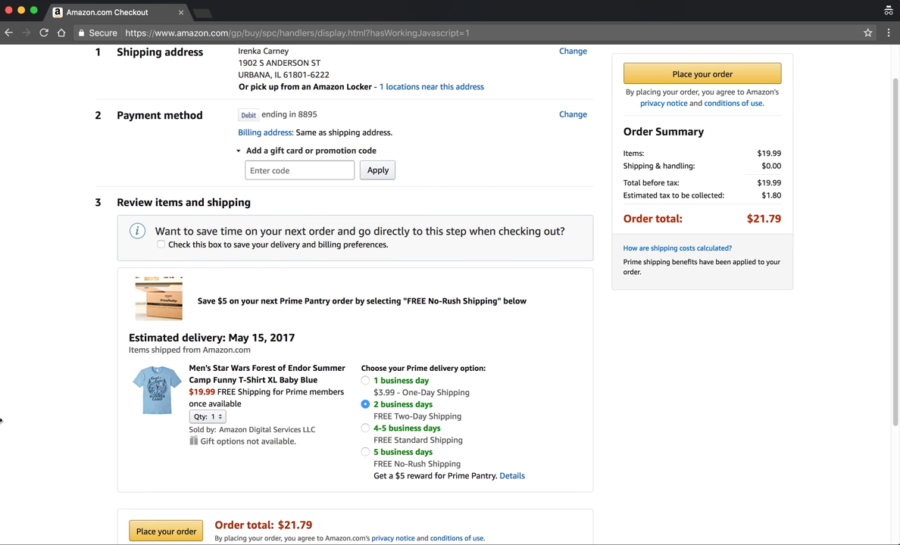
pyautogui.scroll(-3, 36, 436)
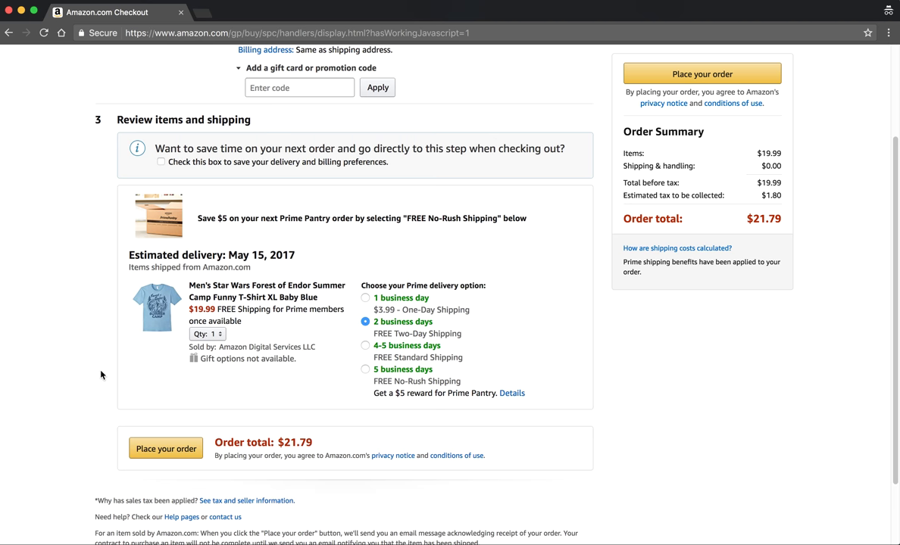
pyautogui.scroll(3, 46, 355)
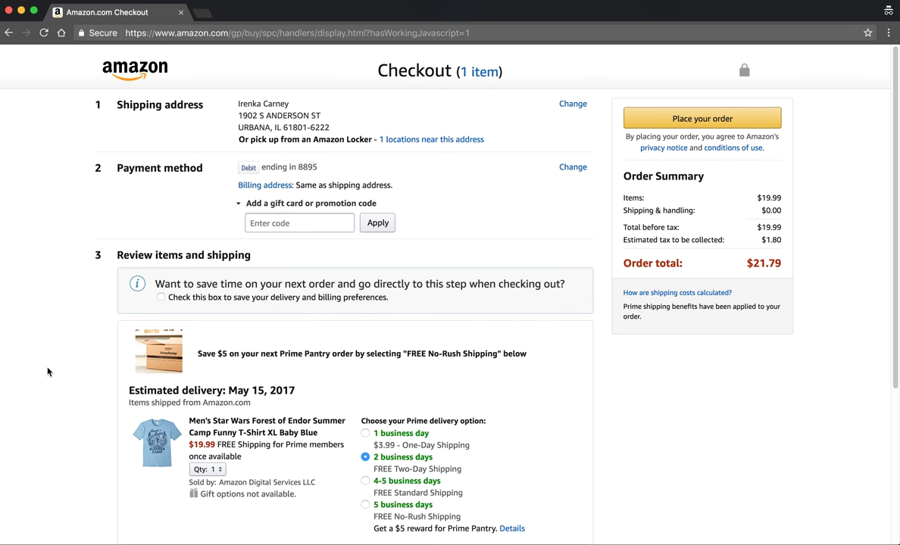
pyautogui.click(144, 61)
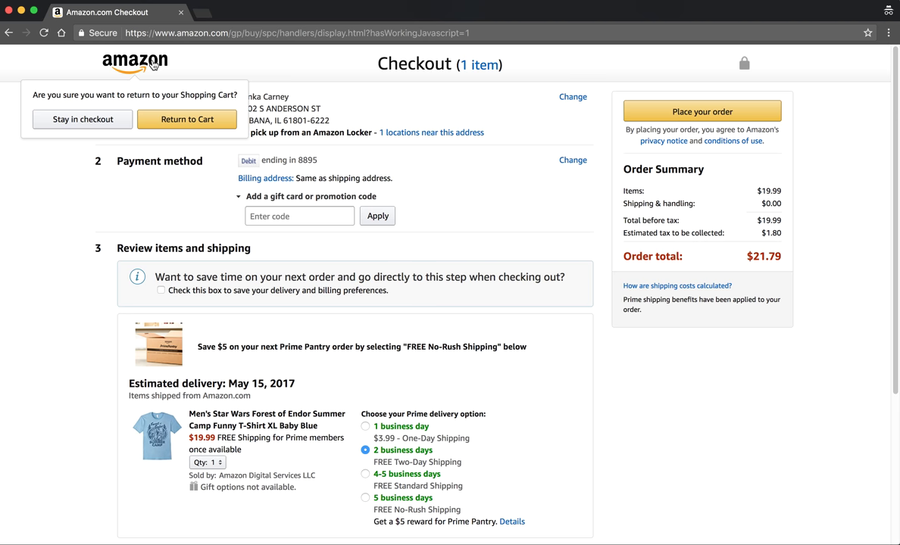
# - Return to the cart holding the Baby Blue and Slate Endor shirts, $39.98 subtotal
pyautogui.click(164, 121)
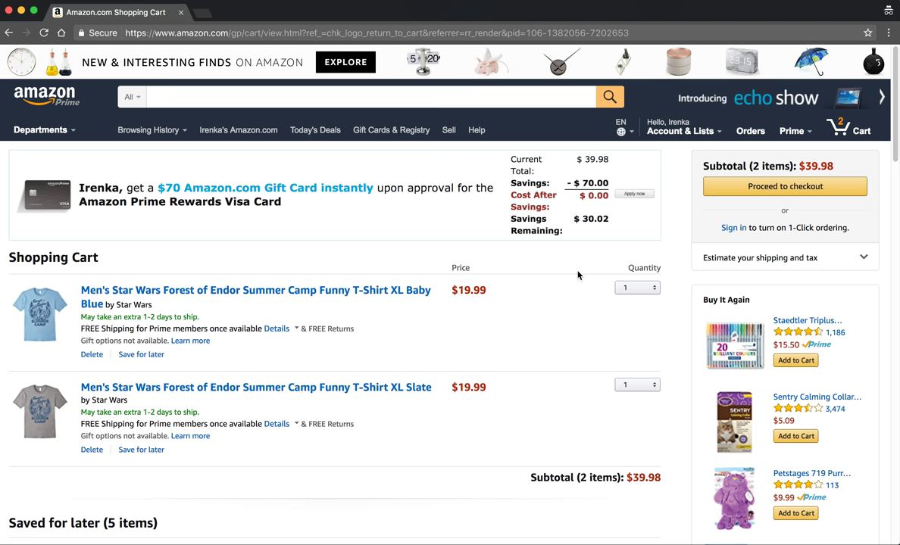
# - Open Your Orders and scroll the page showing 0 orders in the past 6 months
pyautogui.click(764, 135)
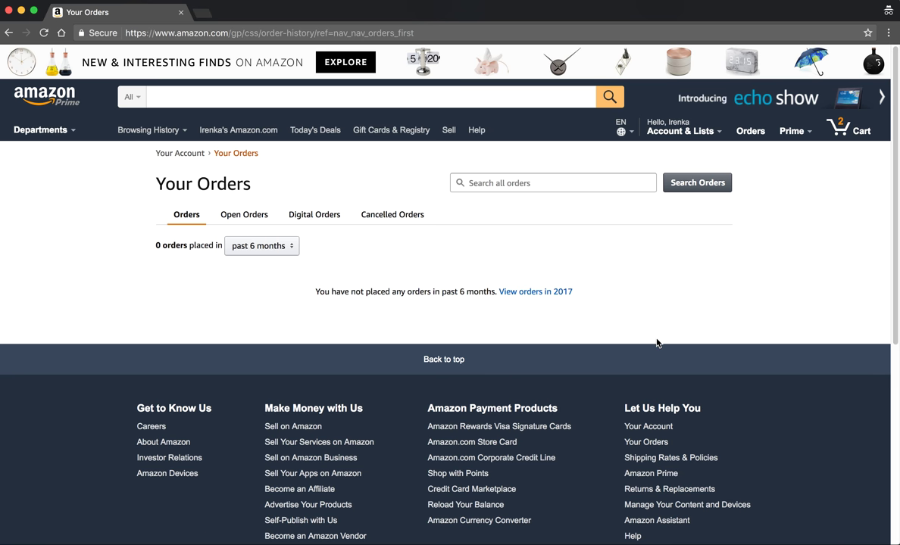
pyautogui.scroll(-5, 692, 287)
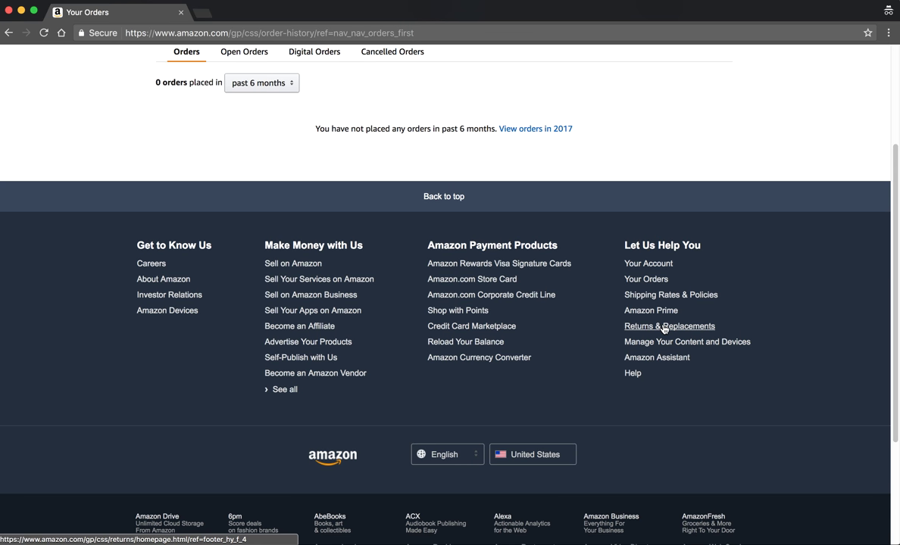
pyautogui.scroll(5, 719, 198)
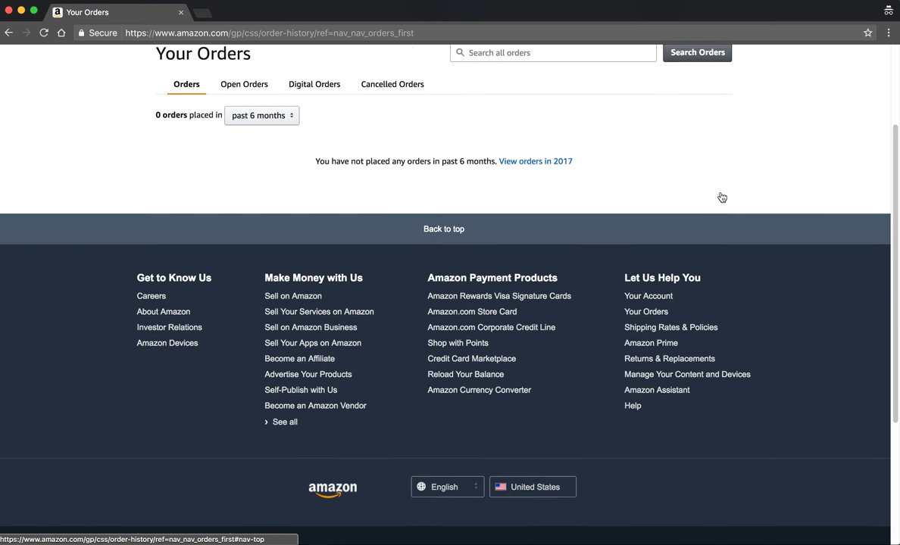